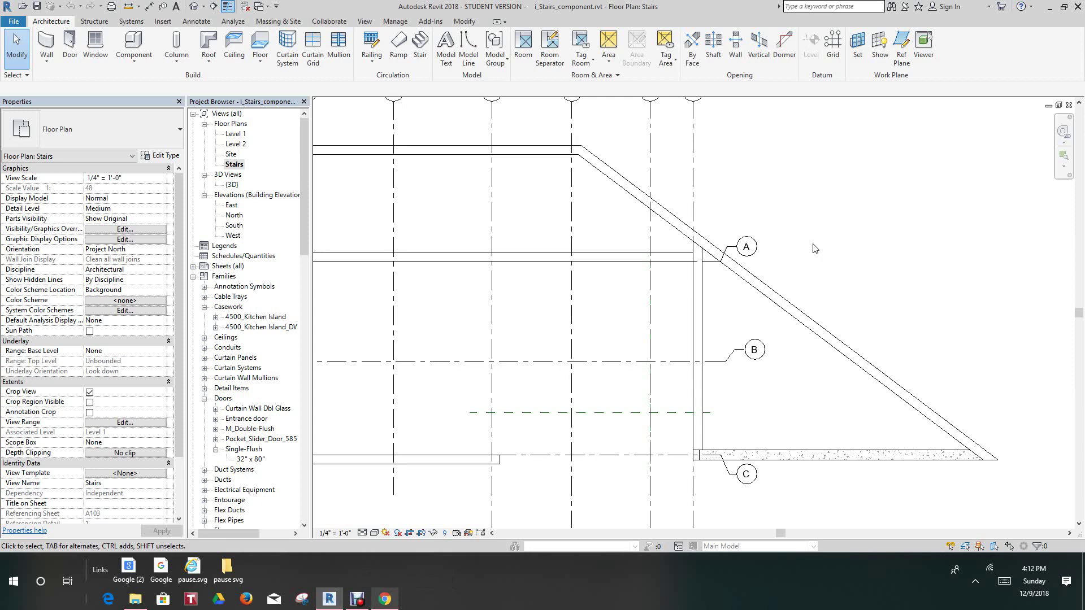
- Start a new stair with its top level set to Level 2
{"action": "middle_click_drag", "start_coordinate": [795, 357], "coordinate": [787, 387]}
{"action": "scroll", "coordinate": [794, 300], "scroll_direction": "down", "scroll_amount": 3}
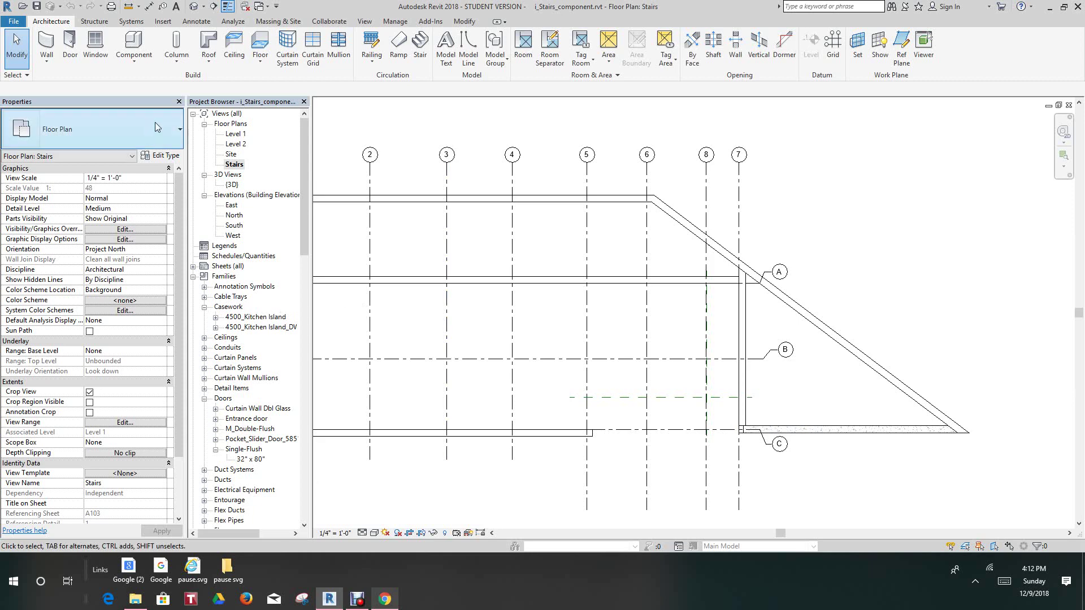
{"action": "left_click", "coordinate": [422, 40]}
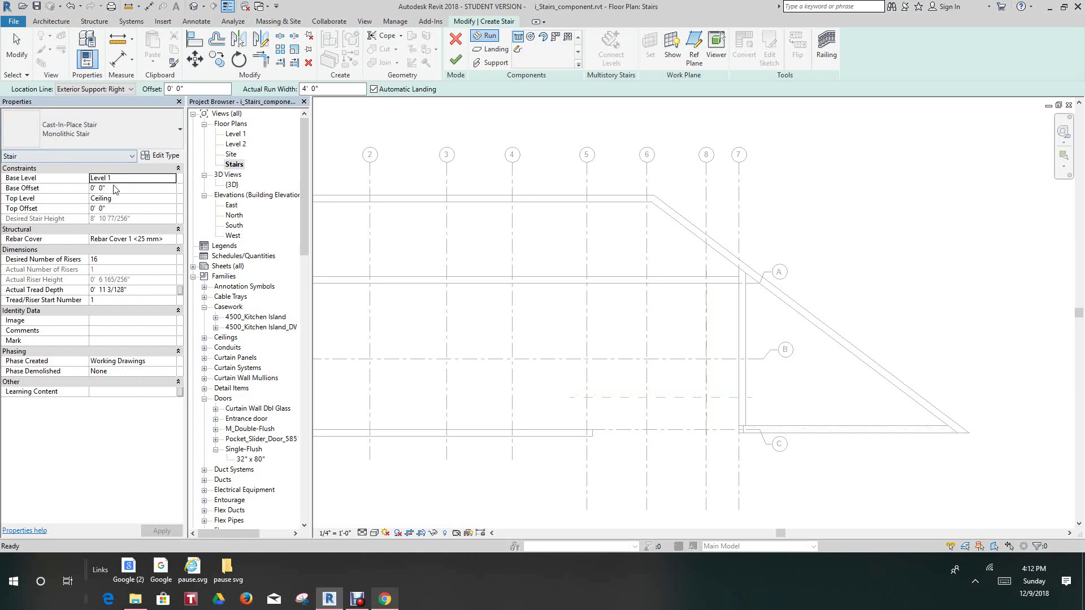
{"action": "left_click", "coordinate": [171, 199]}
{"action": "left_click", "coordinate": [95, 243]}
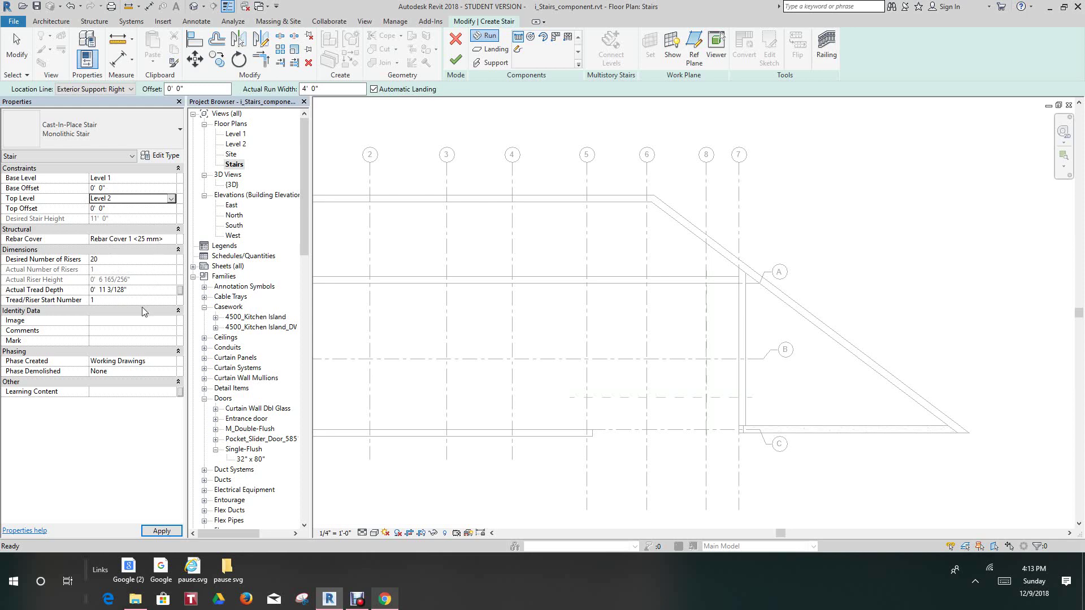
- Set Actual Tread Depth to 11 and Desired Number of Risers to 19
{"action": "left_click", "coordinate": [137, 290]}
{"action": "double_click", "coordinate": [137, 290]}
{"action": "left_click_drag", "start_coordinate": [128, 290], "coordinate": [90, 296]}
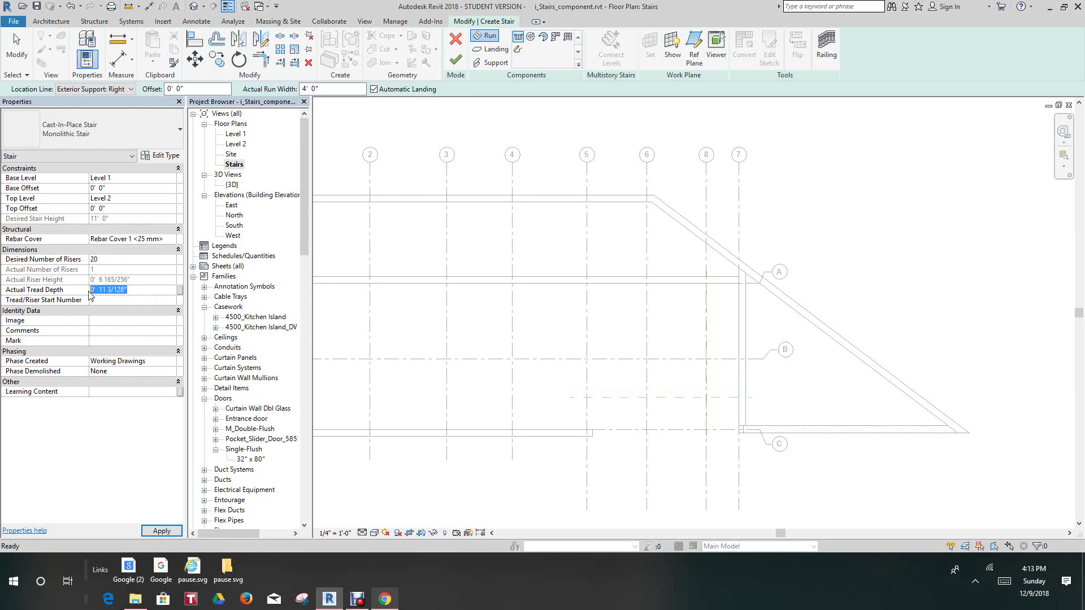
{"action": "type", "text": "11"}
{"action": "left_click", "coordinate": [104, 263]}
{"action": "type", "text": "19"}
{"action": "key", "text": "Return"}
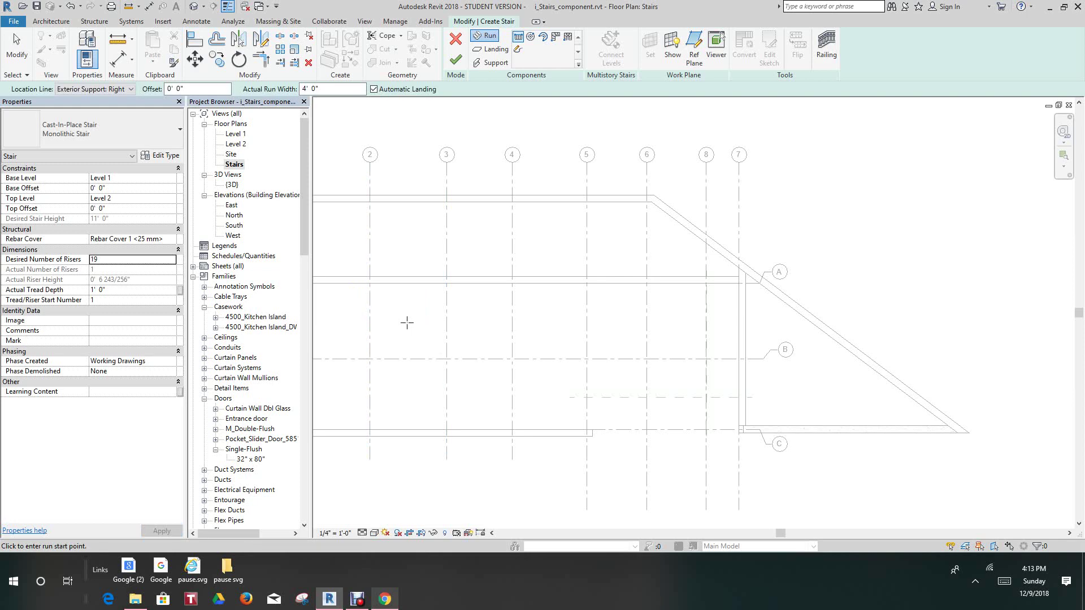
{"action": "left_click", "coordinate": [51, 21]}
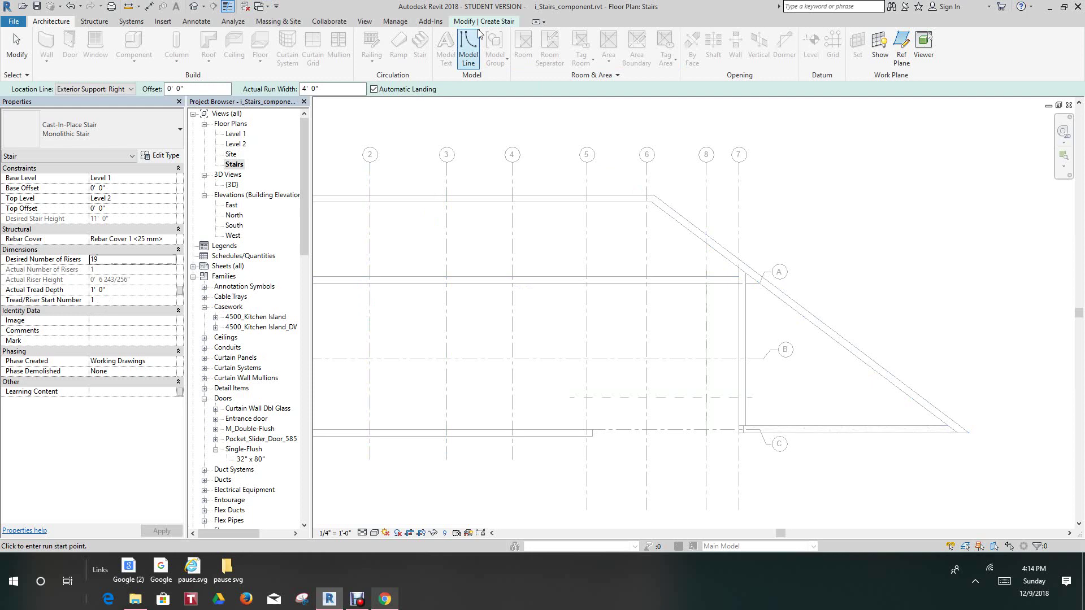
{"action": "left_click", "coordinate": [478, 23]}
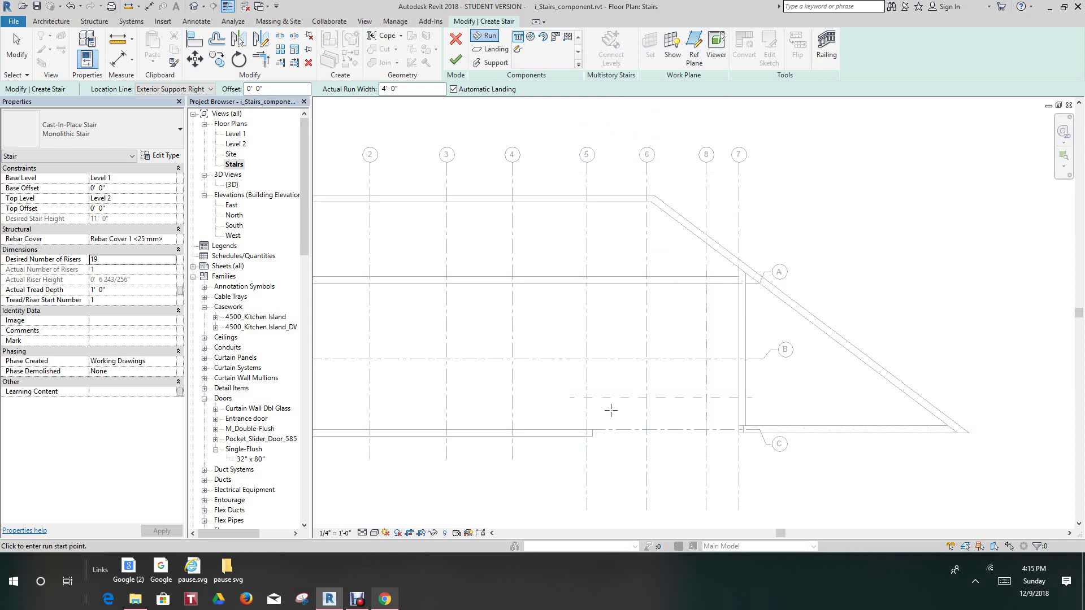
{"action": "scroll", "coordinate": [611, 410], "scroll_direction": "up", "scroll_amount": 1}
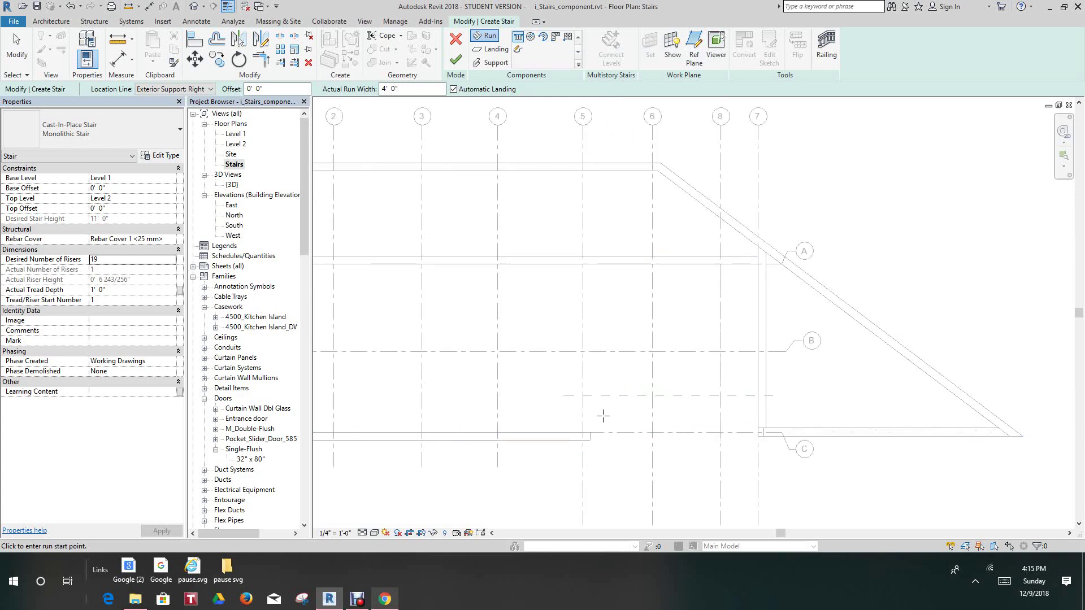
- Sketch the first run along grid C from grid 6, undoing a misplaced attempt
{"action": "scroll", "coordinate": [583, 432], "scroll_direction": "up", "scroll_amount": 2}
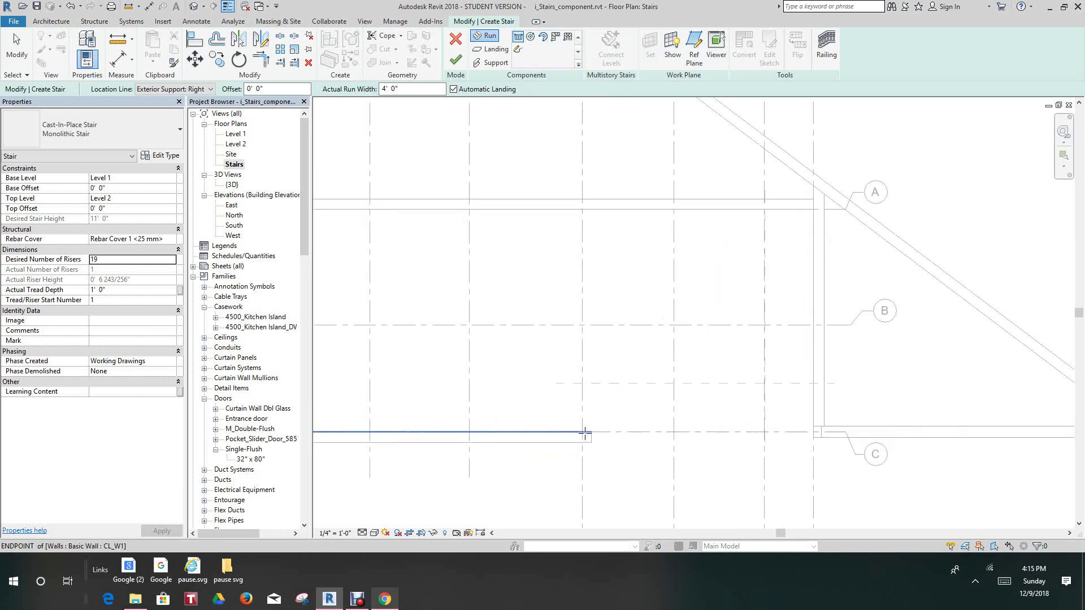
{"action": "left_click", "coordinate": [583, 432]}
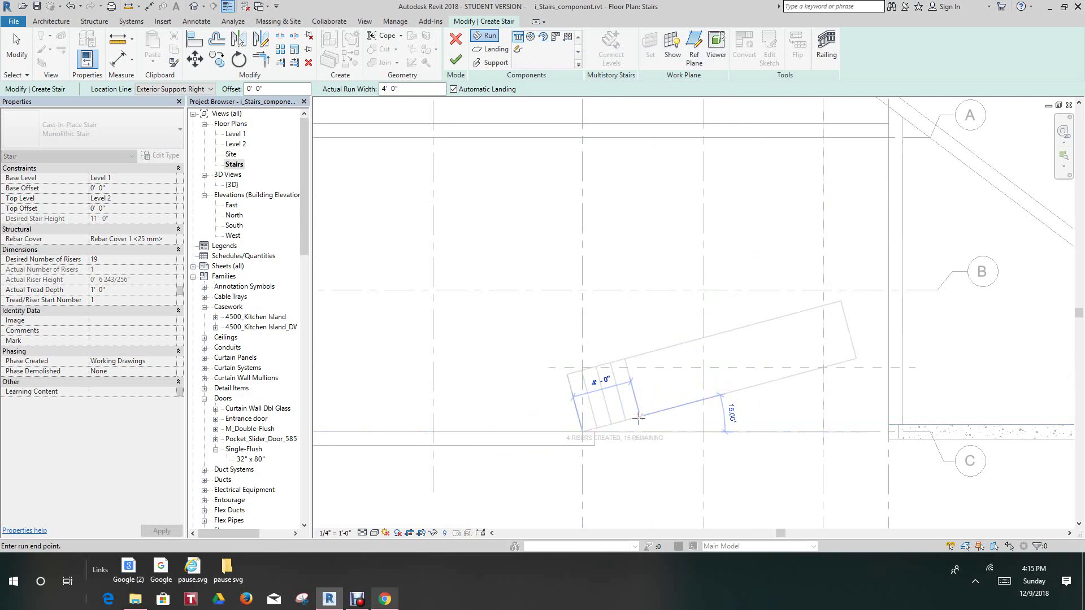
{"action": "left_click", "coordinate": [703, 432]}
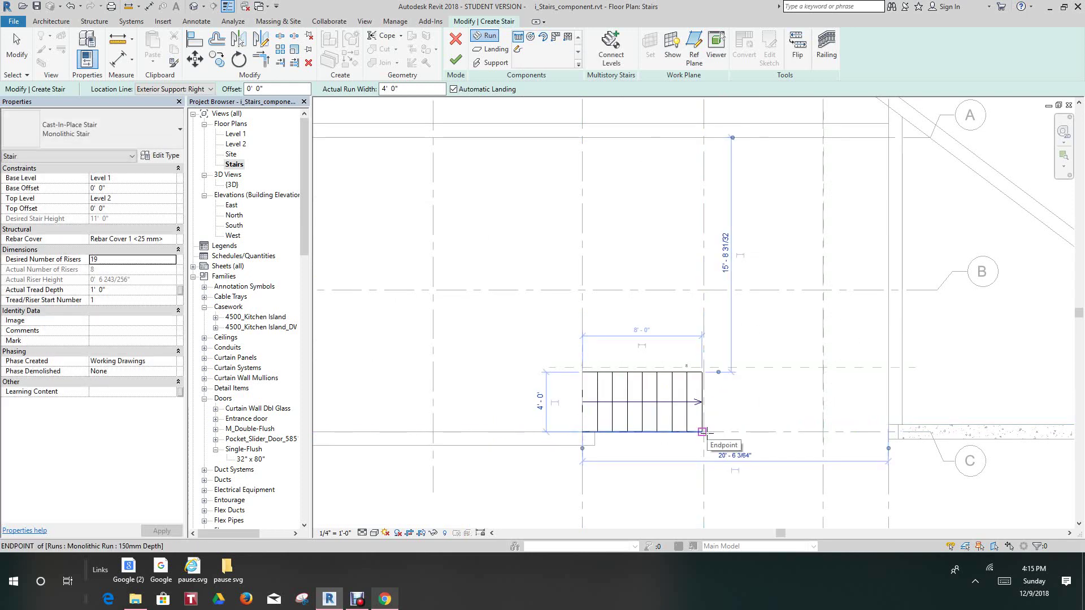
{"action": "scroll", "coordinate": [703, 432], "scroll_direction": "down", "scroll_amount": 2}
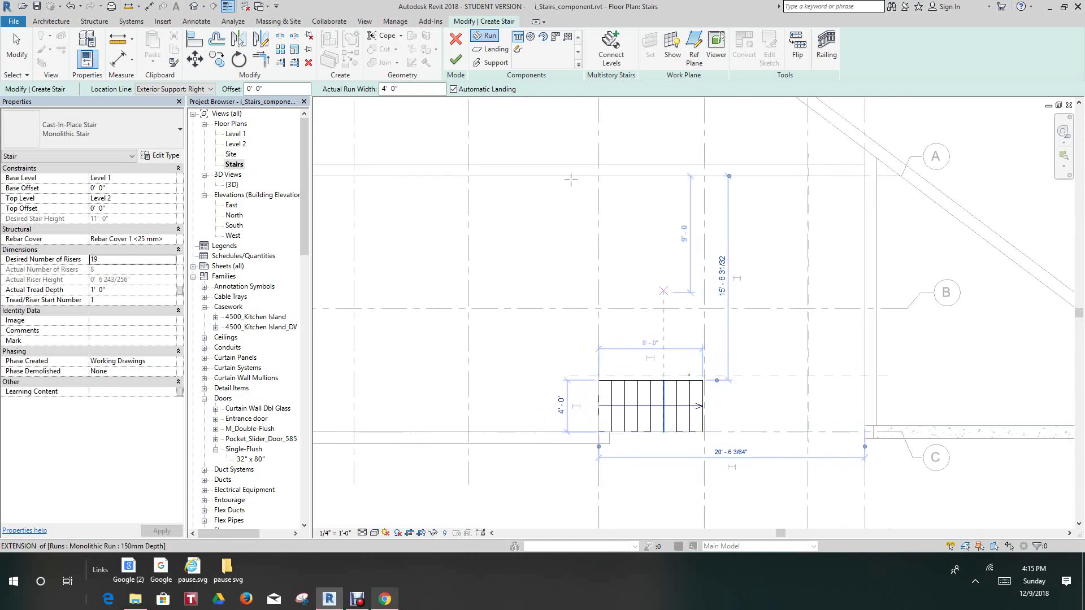
{"action": "left_click", "coordinate": [71, 7]}
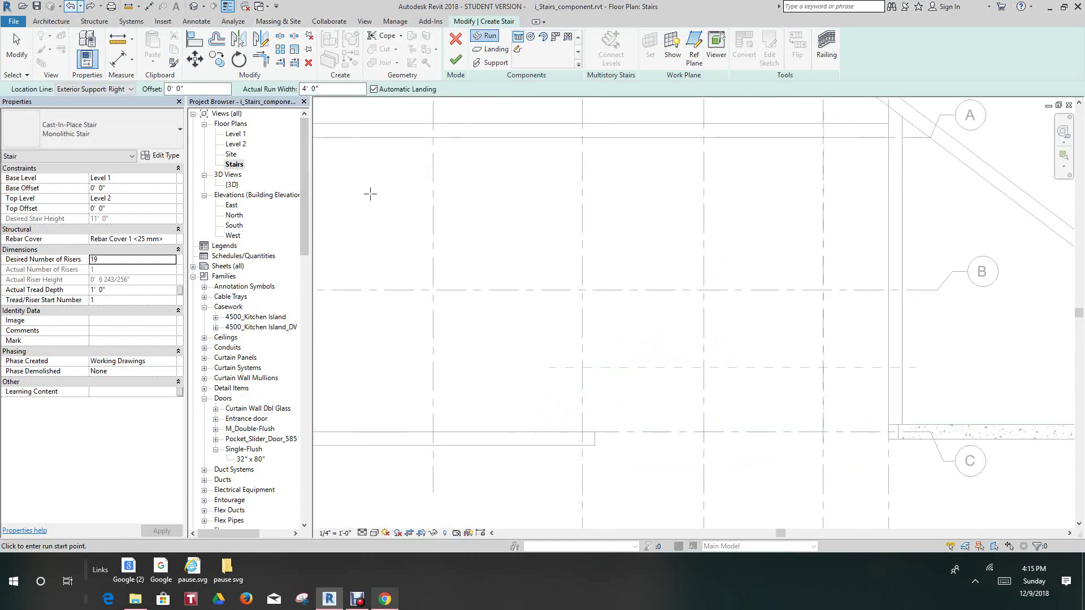
{"action": "scroll", "coordinate": [523, 375], "scroll_direction": "down", "scroll_amount": 5}
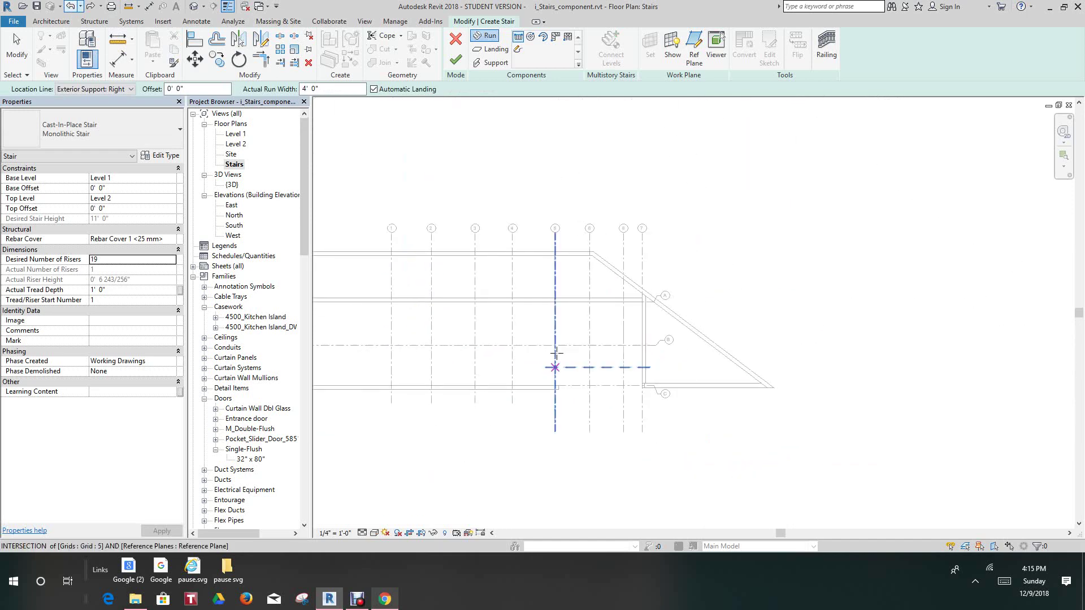
{"action": "scroll", "coordinate": [622, 463], "scroll_direction": "up", "scroll_amount": 5}
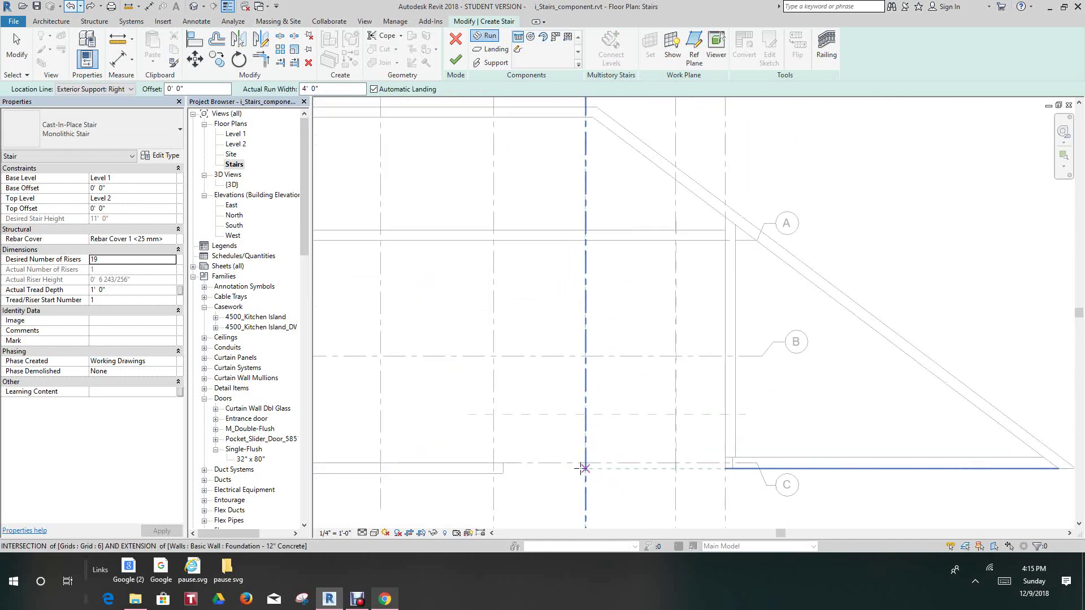
{"action": "left_click", "coordinate": [584, 463]}
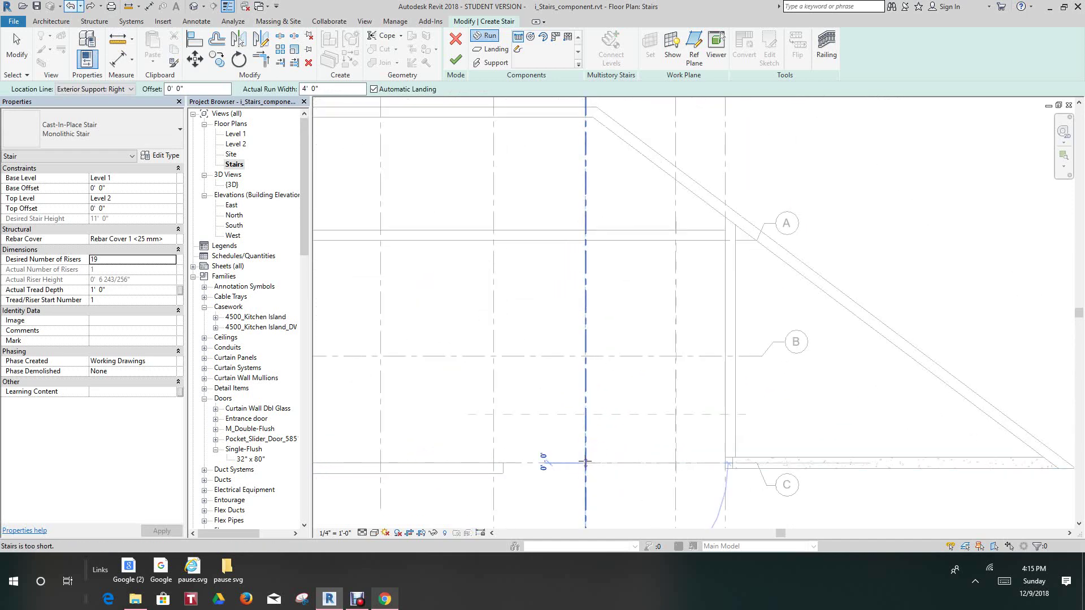
{"action": "left_click", "coordinate": [675, 462]}
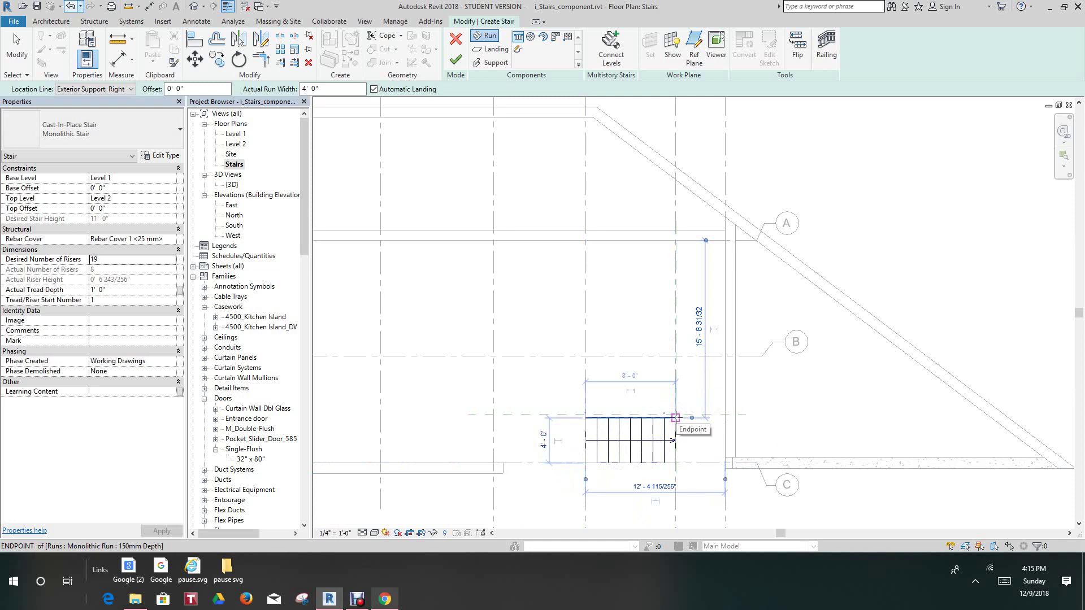
- Sketch the second run from grid 7 up to the wall endpoint, cancelling a misplaced start
{"action": "left_click", "coordinate": [675, 418]}
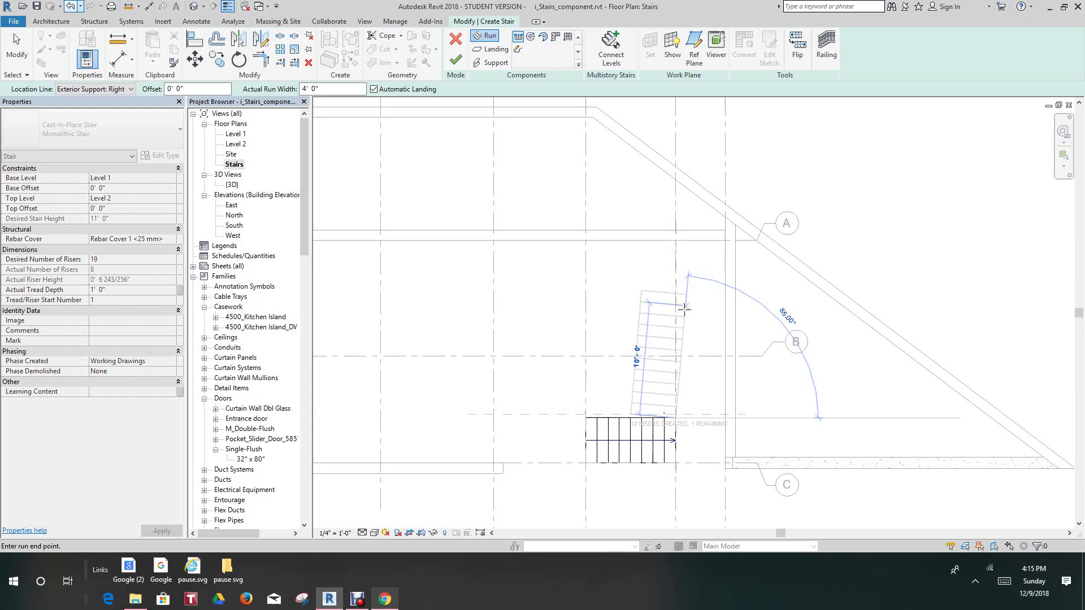
{"action": "right_click", "coordinate": [684, 316]}
{"action": "left_click", "coordinate": [711, 324]}
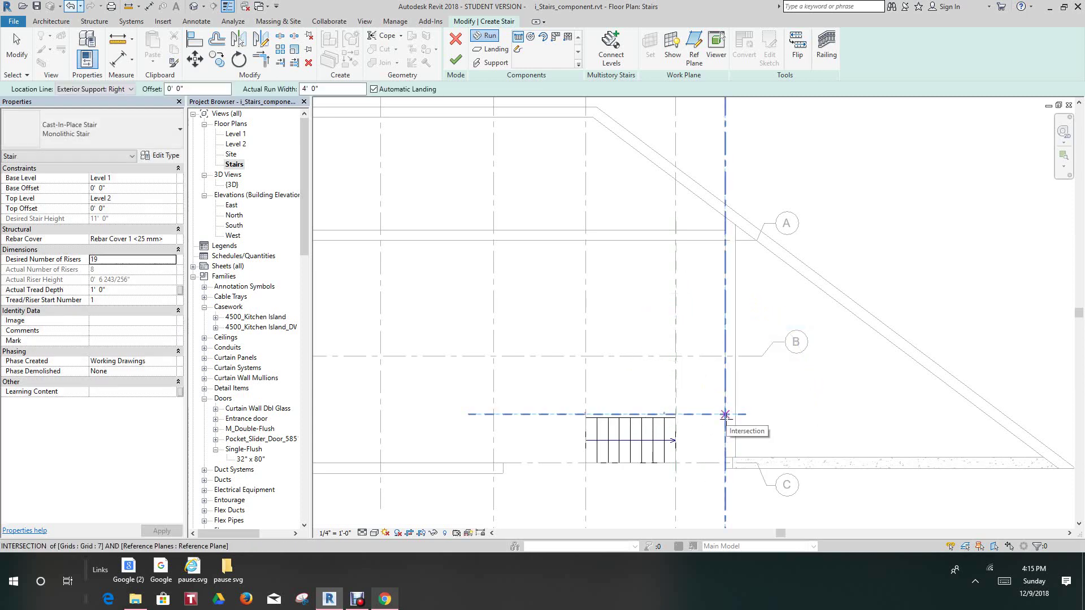
{"action": "scroll", "coordinate": [725, 415], "scroll_direction": "up", "scroll_amount": 2}
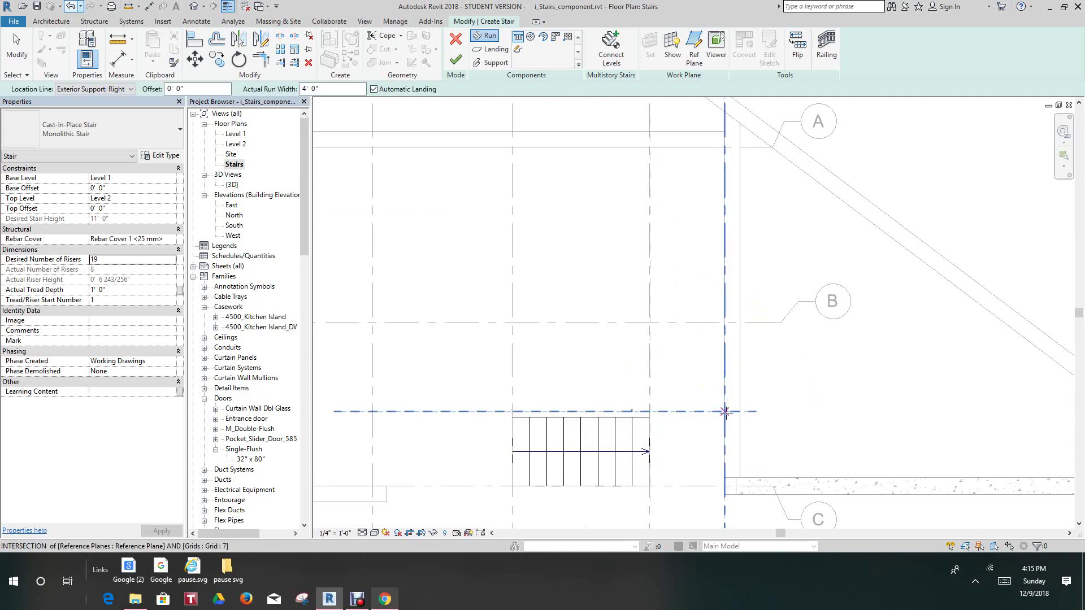
{"action": "left_click", "coordinate": [724, 412]}
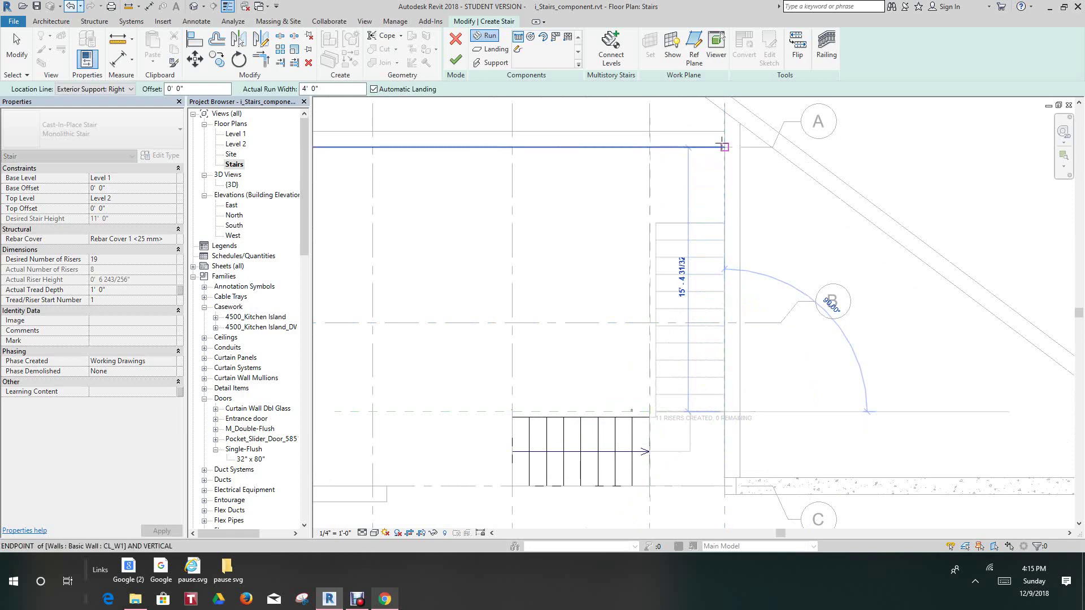
{"action": "left_click", "coordinate": [724, 146]}
{"action": "key", "text": "Escape"}
{"action": "scroll", "coordinate": [816, 278], "scroll_direction": "down", "scroll_amount": 1}
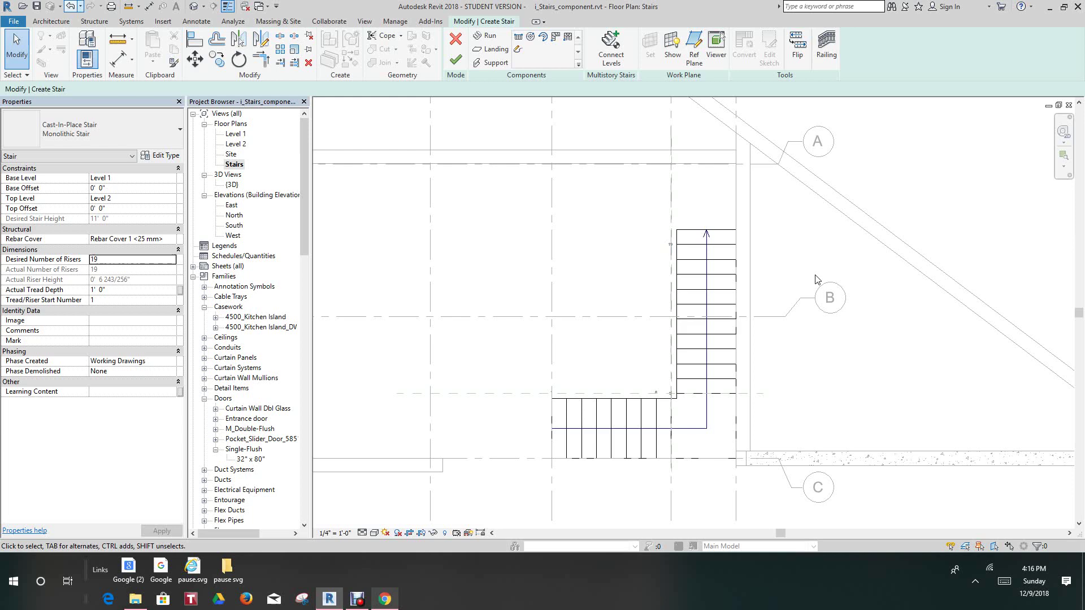
{"action": "scroll", "coordinate": [816, 278], "scroll_direction": "down", "scroll_amount": 2}
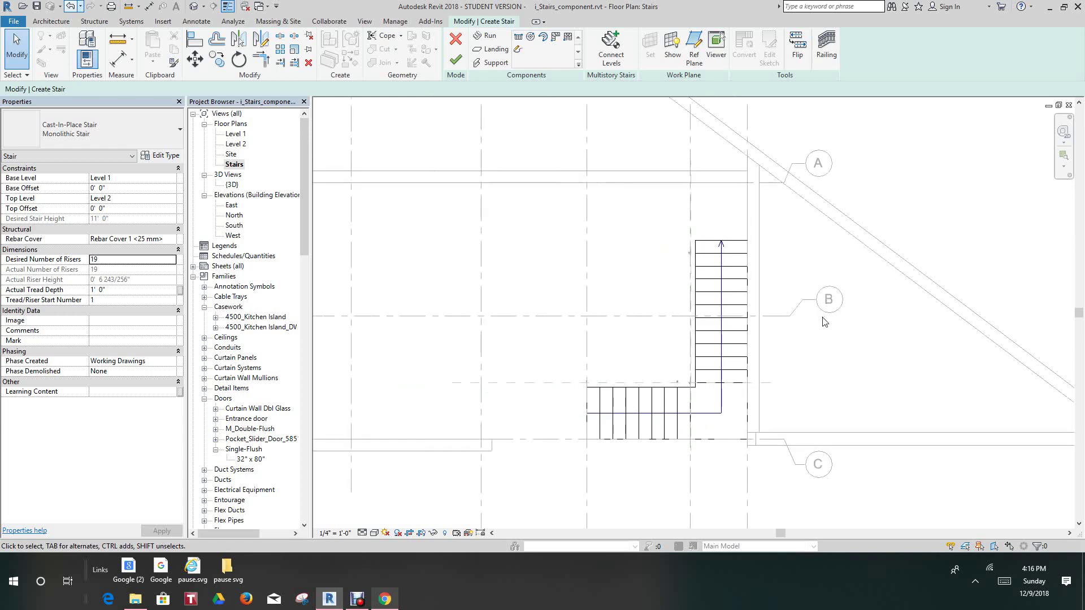
- Finish the stair sketch and bring the stair and upper wall into view
{"action": "left_click", "coordinate": [456, 61]}
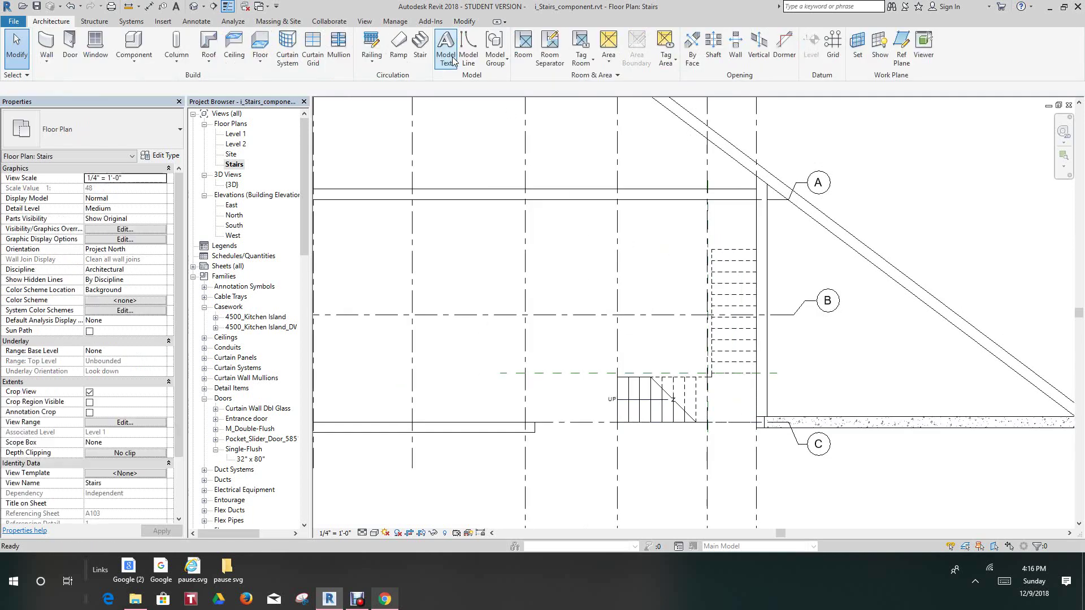
{"action": "middle_click_drag", "start_coordinate": [912, 395], "coordinate": [882, 425]}
{"action": "scroll", "coordinate": [865, 434], "scroll_direction": "up", "scroll_amount": 2}
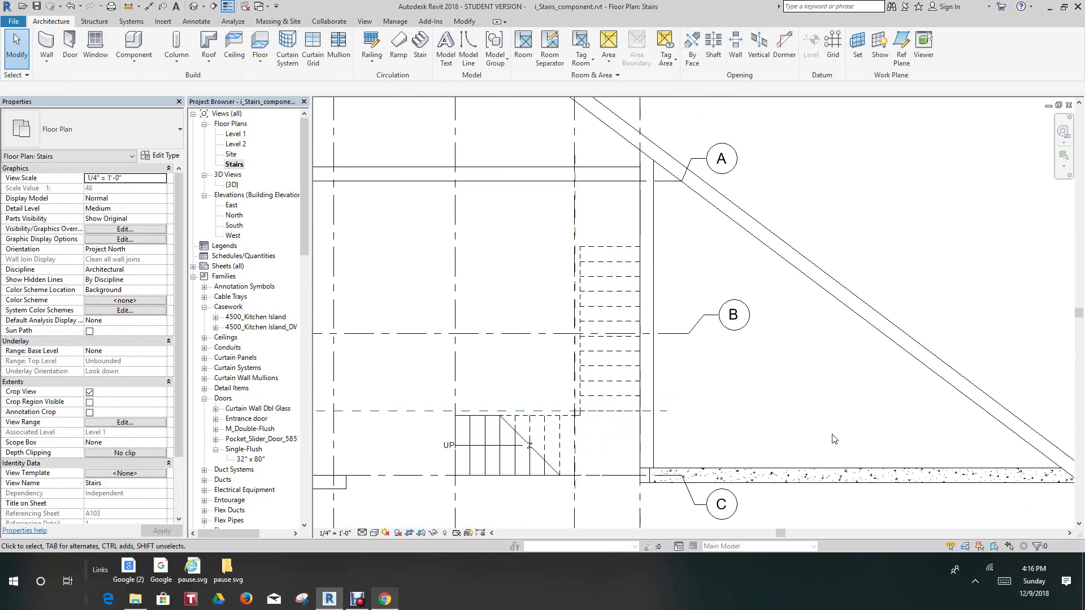
{"action": "scroll", "coordinate": [722, 324], "scroll_direction": "down", "scroll_amount": 1}
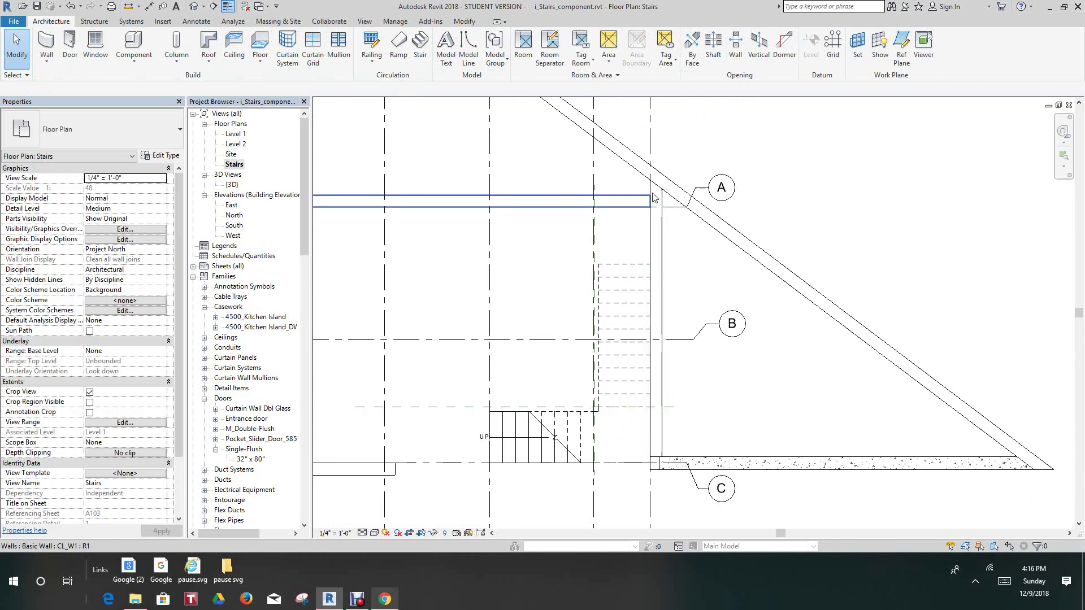
{"action": "scroll", "coordinate": [651, 187], "scroll_direction": "up", "scroll_amount": 2}
{"action": "middle_click_drag", "start_coordinate": [680, 233], "coordinate": [683, 264]}
{"action": "scroll", "coordinate": [681, 265], "scroll_direction": "down", "scroll_amount": 2}
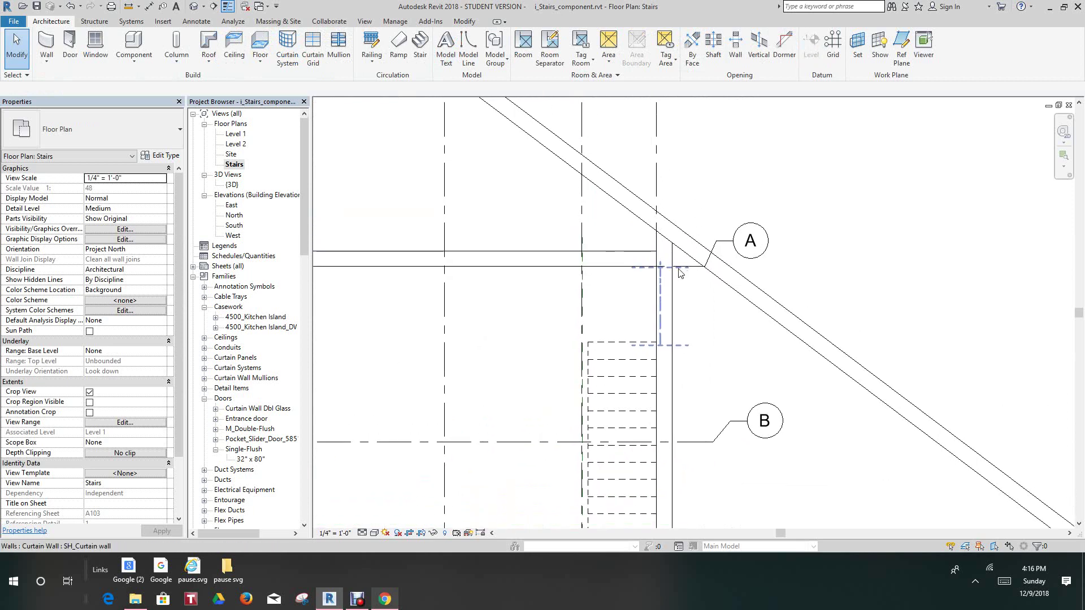
{"action": "scroll", "coordinate": [672, 261], "scroll_direction": "up", "scroll_amount": 3}
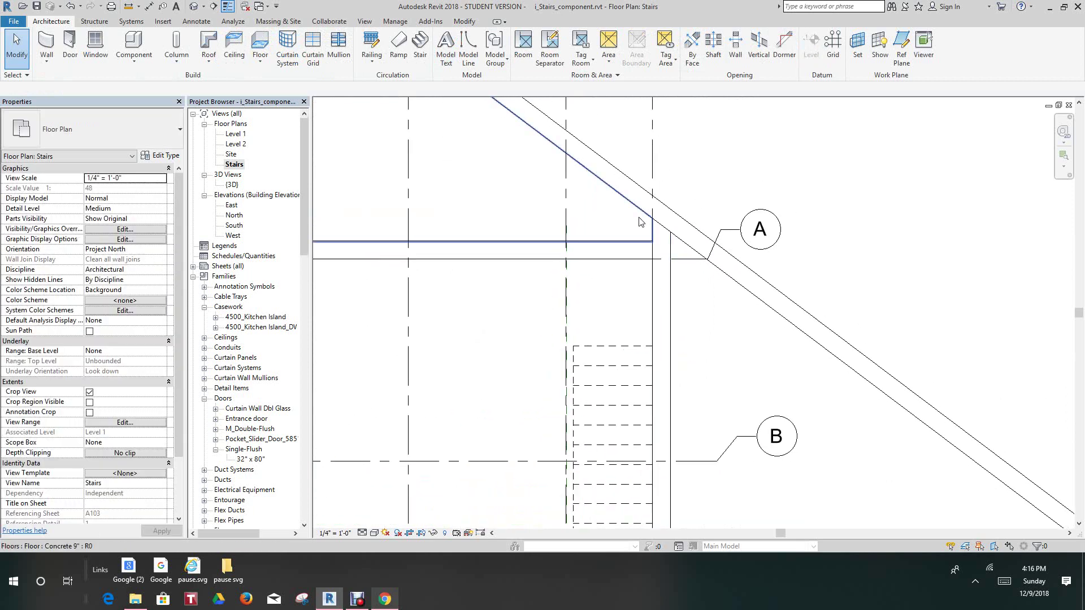
{"action": "scroll", "coordinate": [582, 271], "scroll_direction": "up", "scroll_amount": 1}
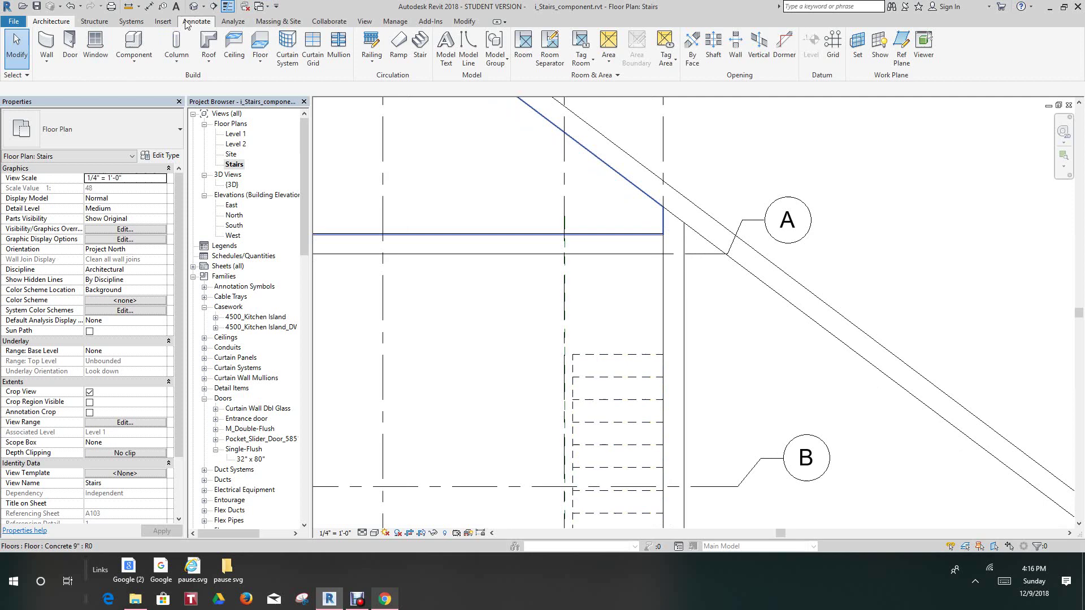
- Add a 4'-5" aligned dimension from the stair's top edge to the upper wall
{"action": "left_click", "coordinate": [203, 23]}
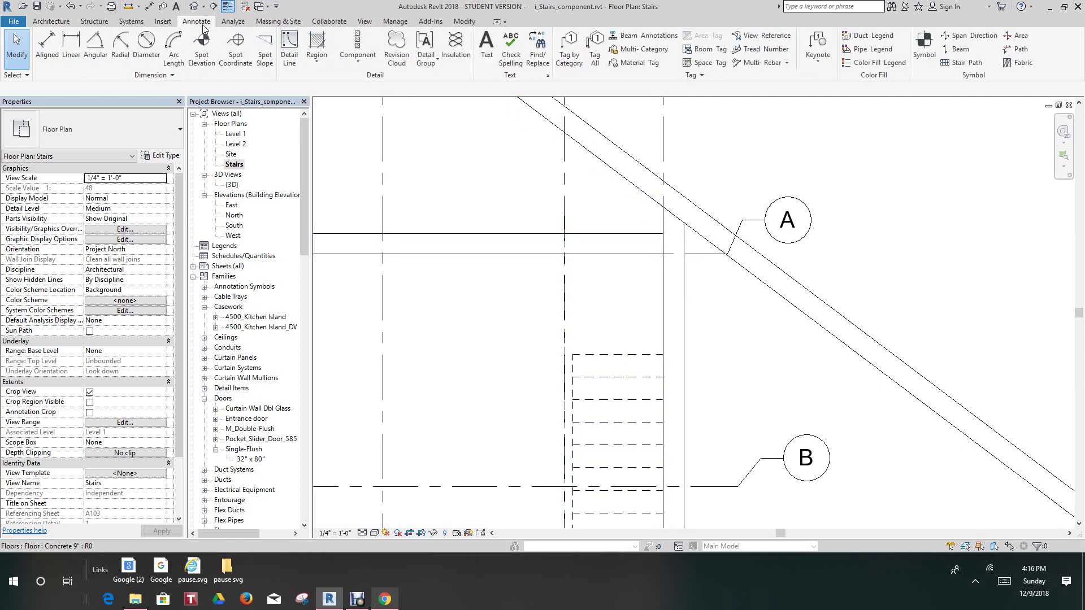
{"action": "left_click", "coordinate": [47, 46]}
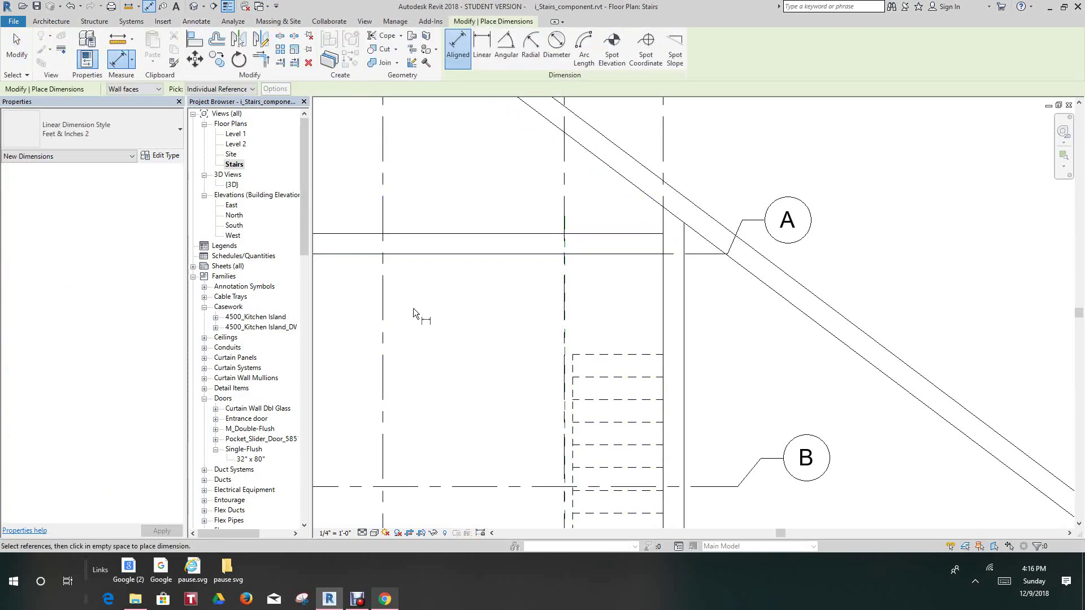
{"action": "left_click", "coordinate": [588, 357]}
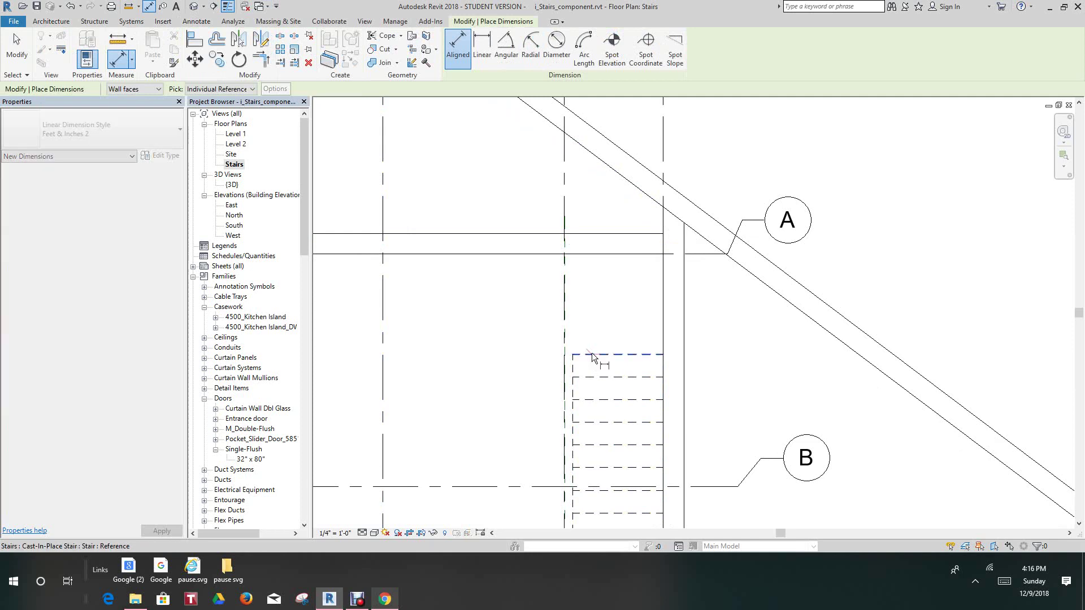
{"action": "left_click", "coordinate": [604, 259]}
{"action": "left_click", "coordinate": [475, 195]}
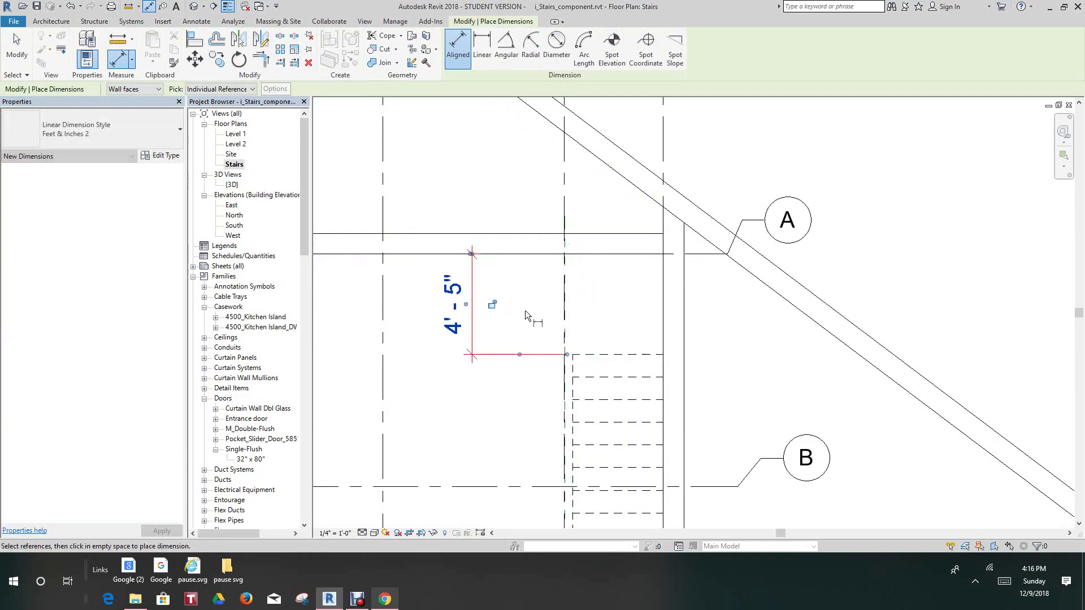
- Add a 4'-4" aligned dimension from the reference plane to the lower wall at grid C
{"action": "middle_click_drag", "start_coordinate": [552, 351], "coordinate": [531, 279]}
{"action": "scroll", "coordinate": [576, 348], "scroll_direction": "down", "scroll_amount": 2}
{"action": "middle_click_drag", "start_coordinate": [576, 347], "coordinate": [538, 193]}
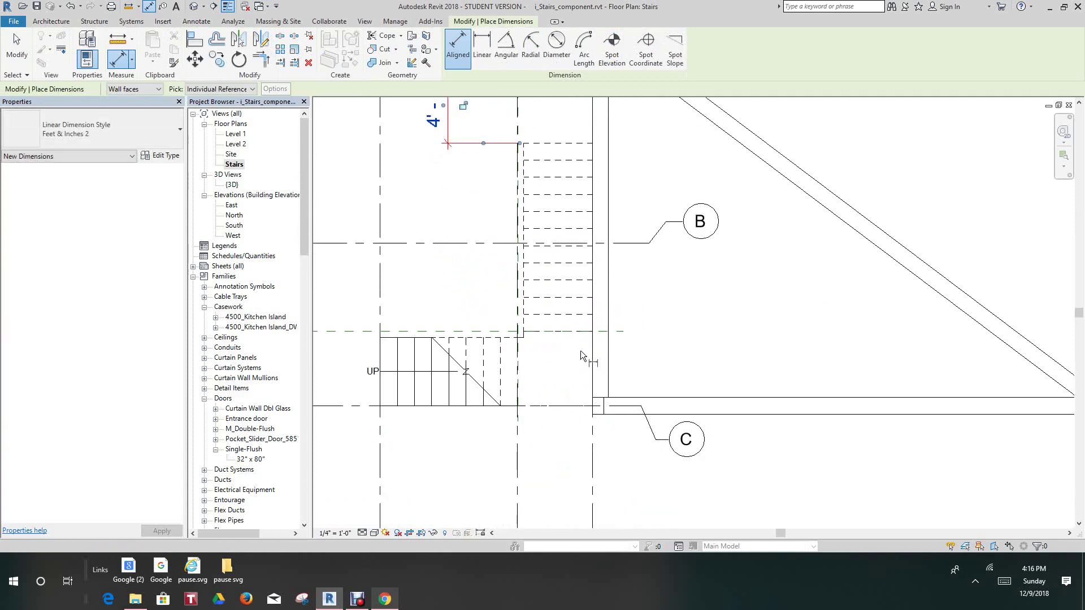
{"action": "scroll", "coordinate": [661, 424], "scroll_direction": "up", "scroll_amount": 3}
{"action": "scroll", "coordinate": [661, 424], "scroll_direction": "up", "scroll_amount": 1}
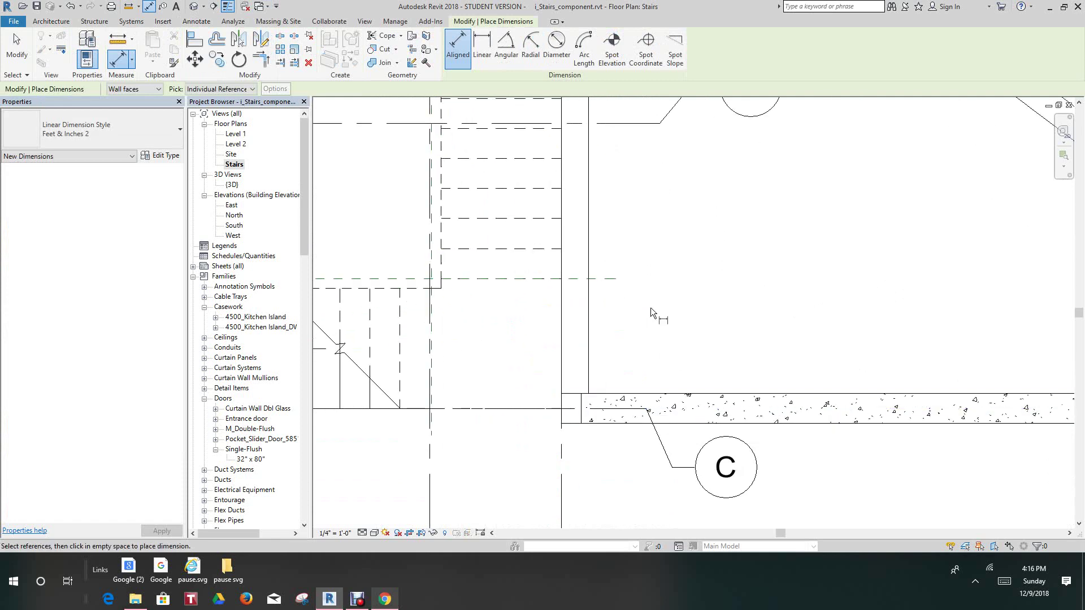
{"action": "left_click", "coordinate": [609, 279]}
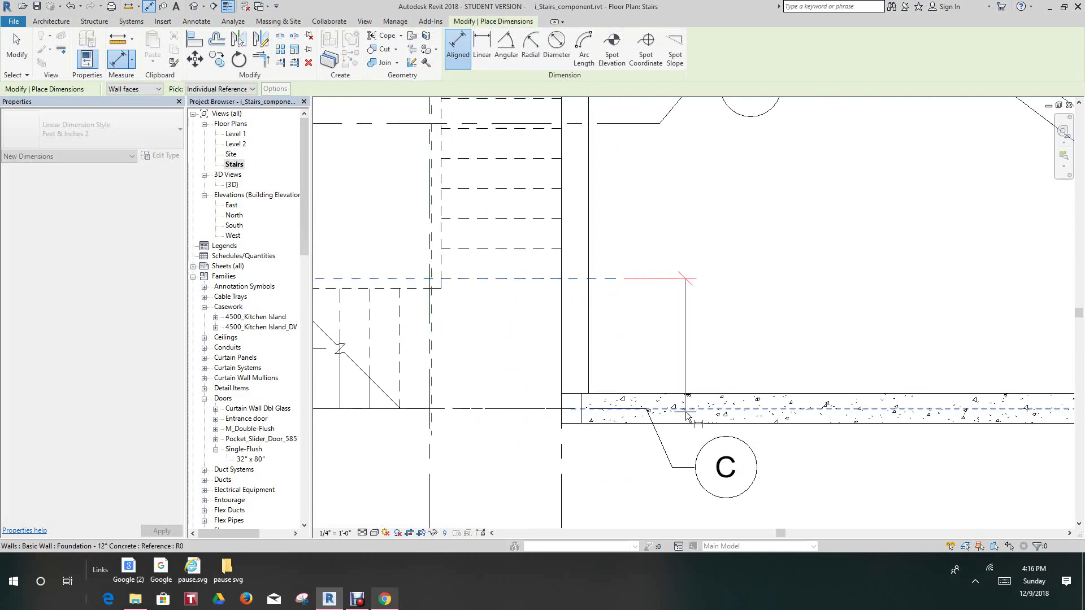
{"action": "left_click", "coordinate": [684, 409]}
{"action": "left_click", "coordinate": [637, 479]}
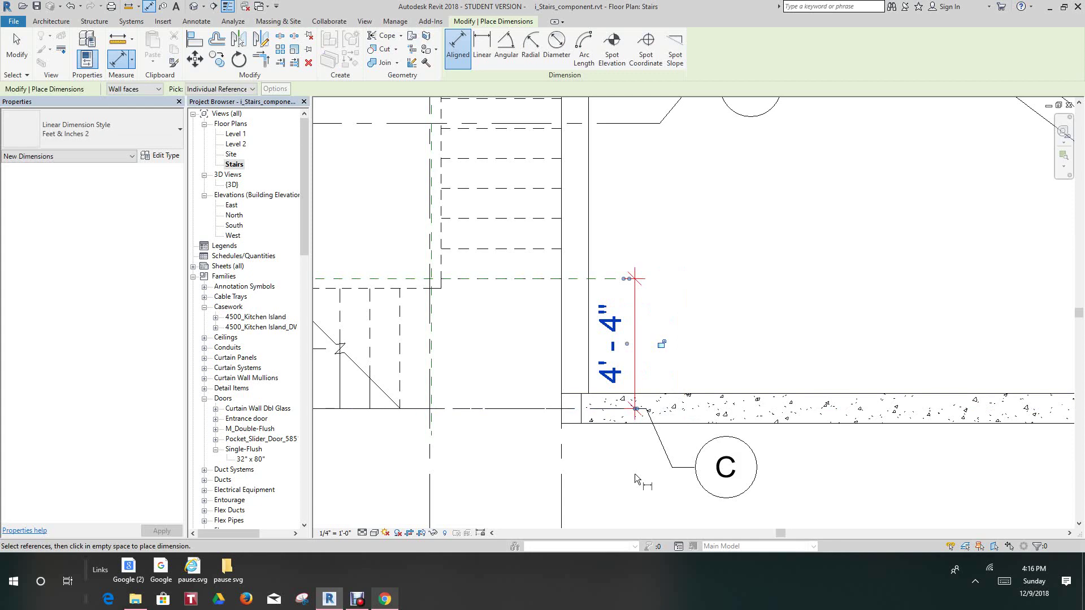
- Exit the Aligned dimension tool
{"action": "right_click", "coordinate": [741, 211]}
{"action": "left_click", "coordinate": [771, 219]}
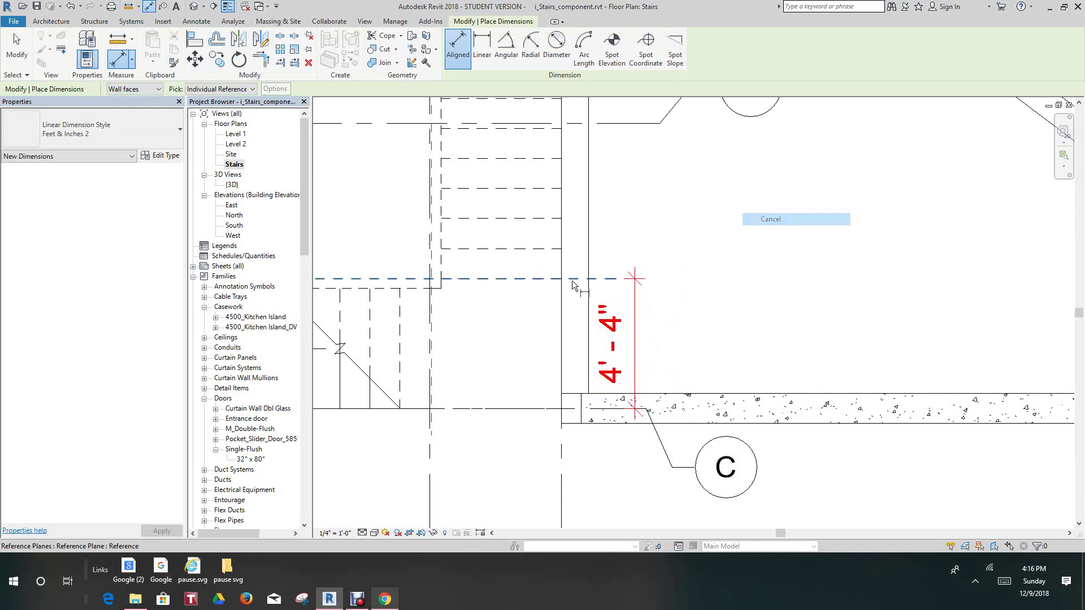
{"action": "scroll", "coordinate": [523, 329], "scroll_direction": "down", "scroll_amount": 3}
{"action": "right_click", "coordinate": [521, 327]}
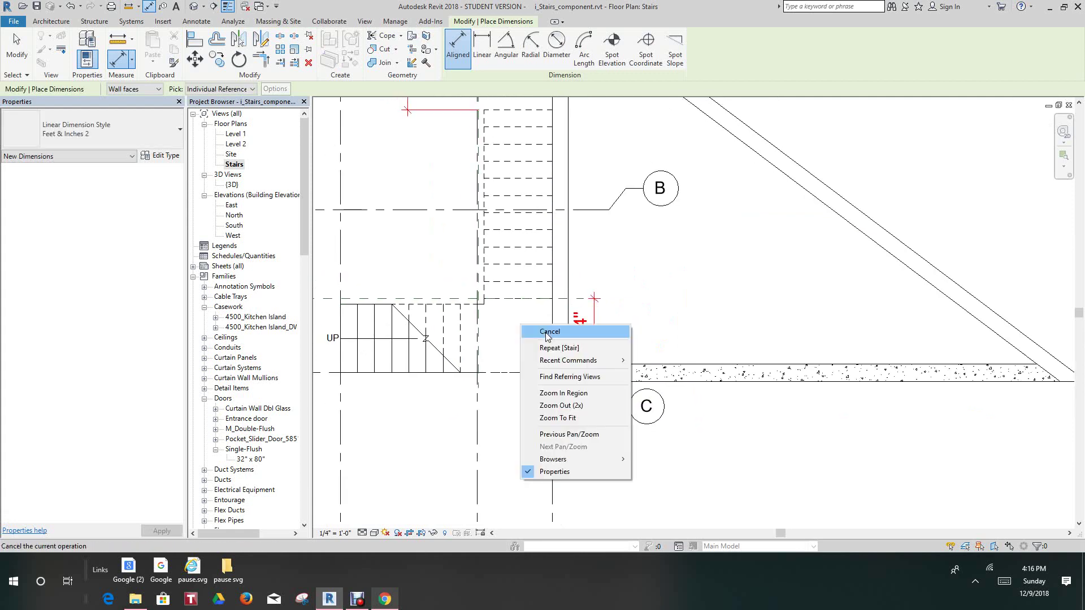
{"action": "left_click", "coordinate": [547, 332]}
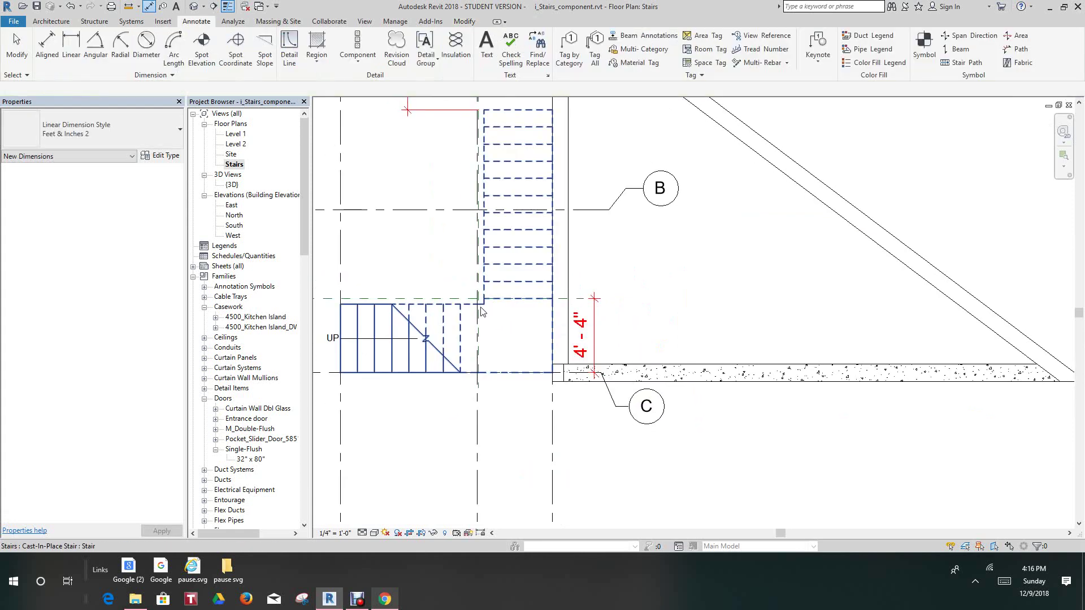
{"action": "left_click", "coordinate": [180, 131]}
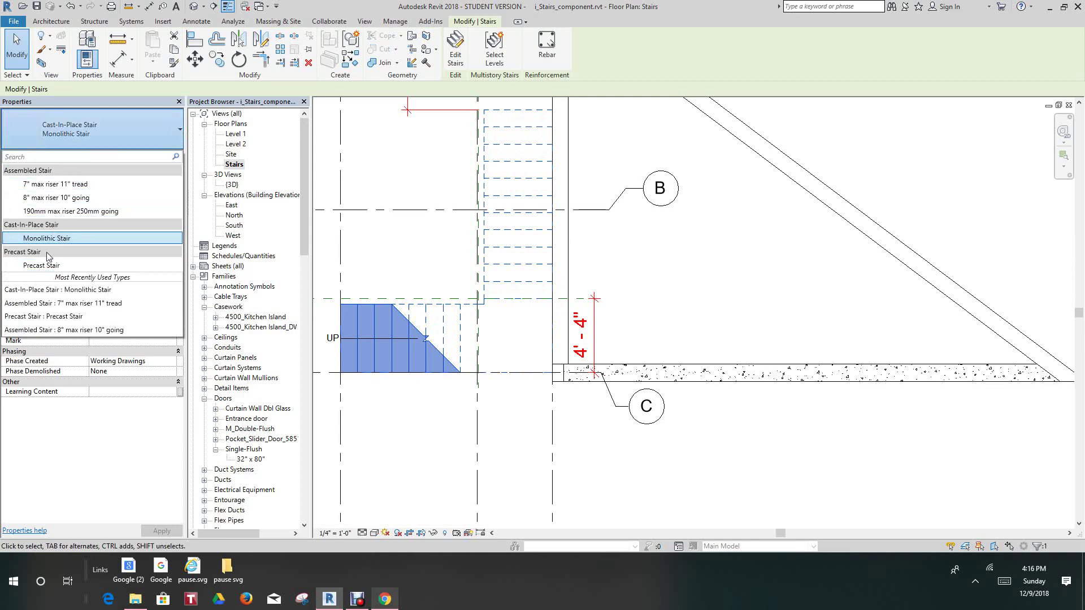
{"action": "left_click", "coordinate": [772, 471]}
{"action": "scroll", "coordinate": [772, 470], "scroll_direction": "down", "scroll_amount": 3}
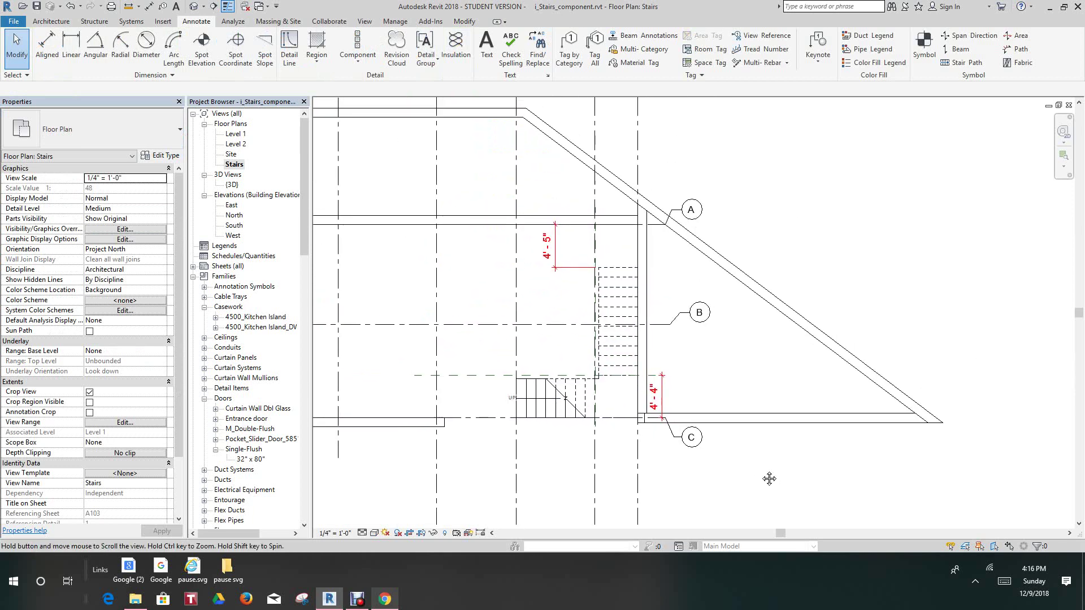
{"action": "middle_click_drag", "start_coordinate": [767, 477], "coordinate": [781, 429]}
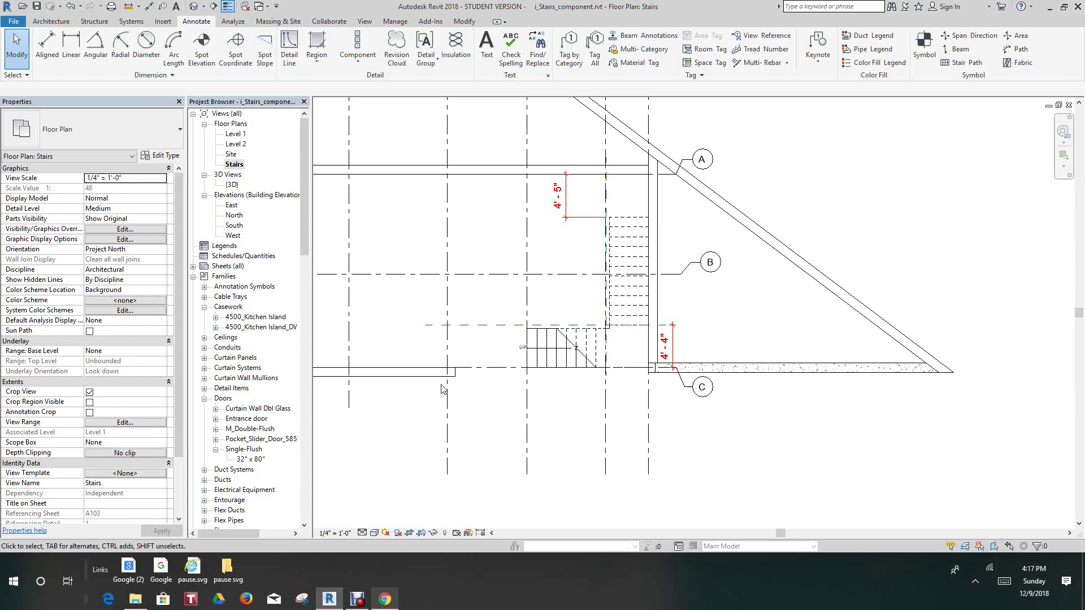
{"action": "scroll", "coordinate": [755, 390], "scroll_direction": "down", "scroll_amount": 1}
{"action": "middle_click_drag", "start_coordinate": [784, 403], "coordinate": [813, 453]}
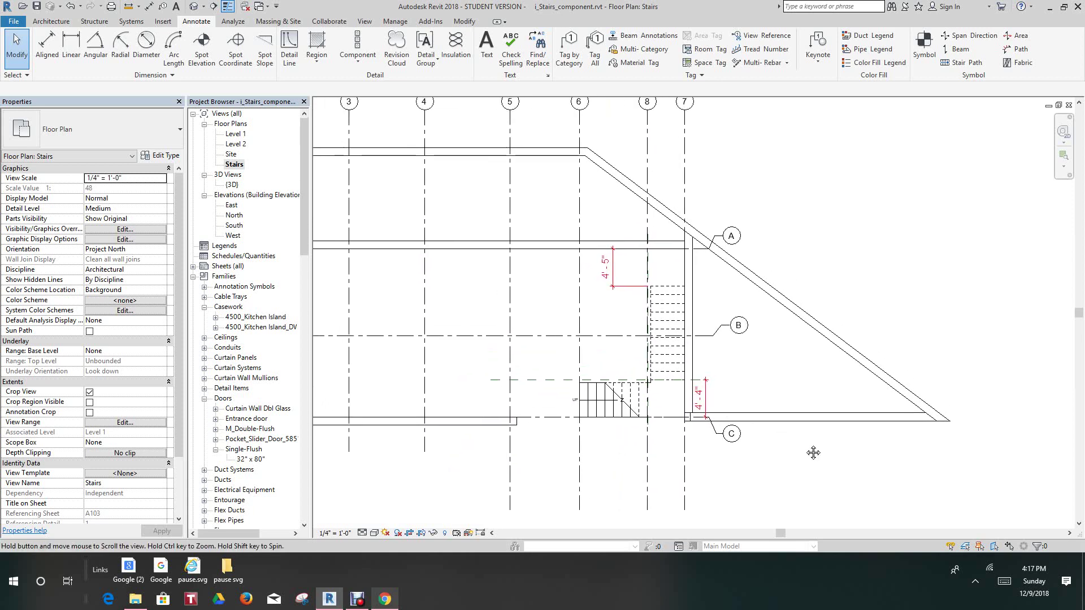
{"action": "scroll", "coordinate": [753, 364], "scroll_direction": "up", "scroll_amount": 2}
{"action": "scroll", "coordinate": [763, 359], "scroll_direction": "up", "scroll_amount": 2}
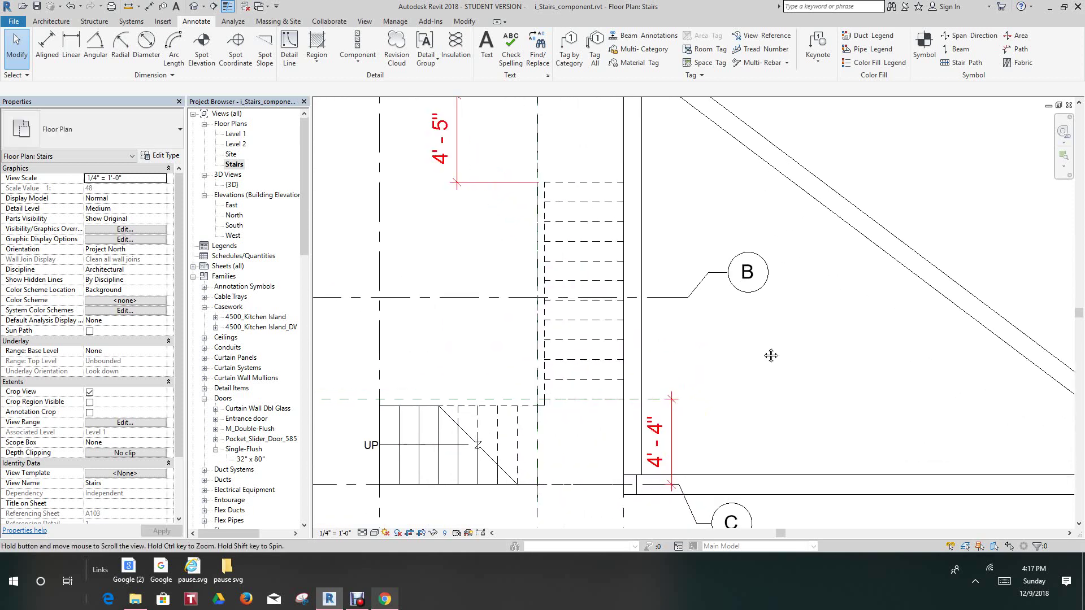
{"action": "middle_click_drag", "start_coordinate": [771, 356], "coordinate": [806, 379]}
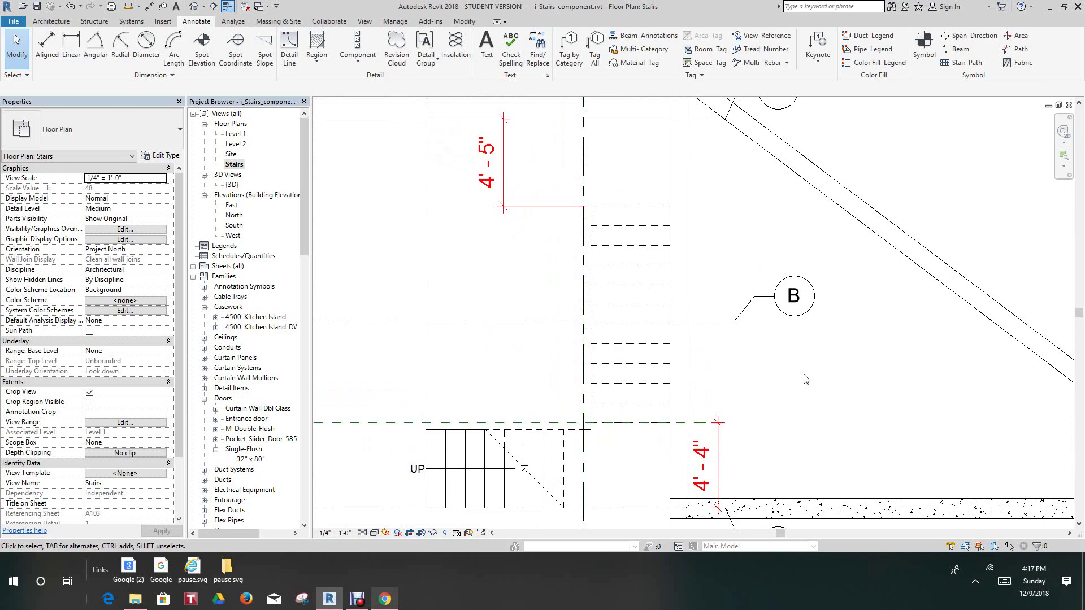